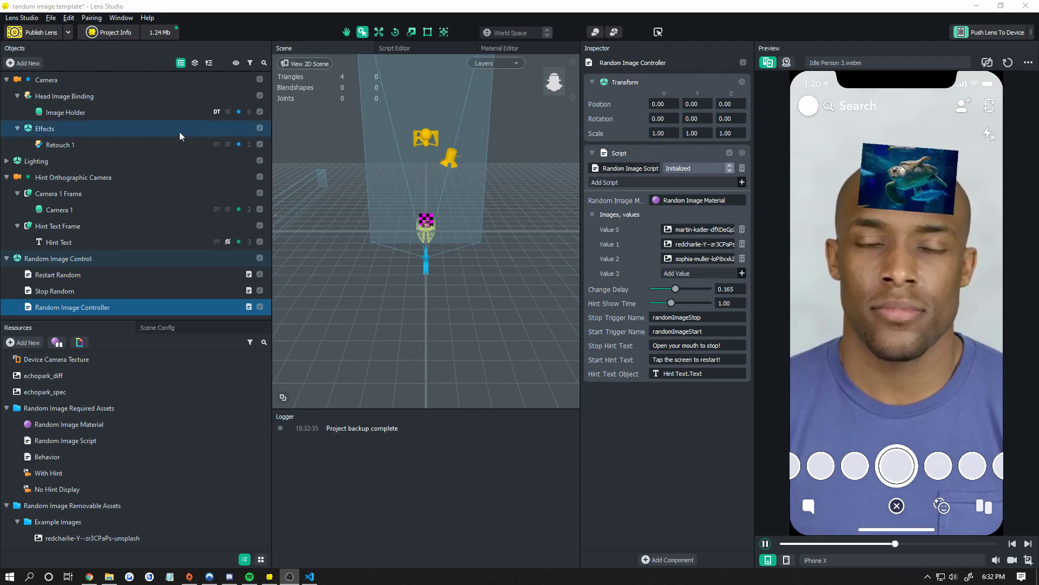
# Step: Enlarge the Image Holder's image and raise it on the forehead, to a head position of about 0.0225, 0.8979
pyautogui.click(88, 110)
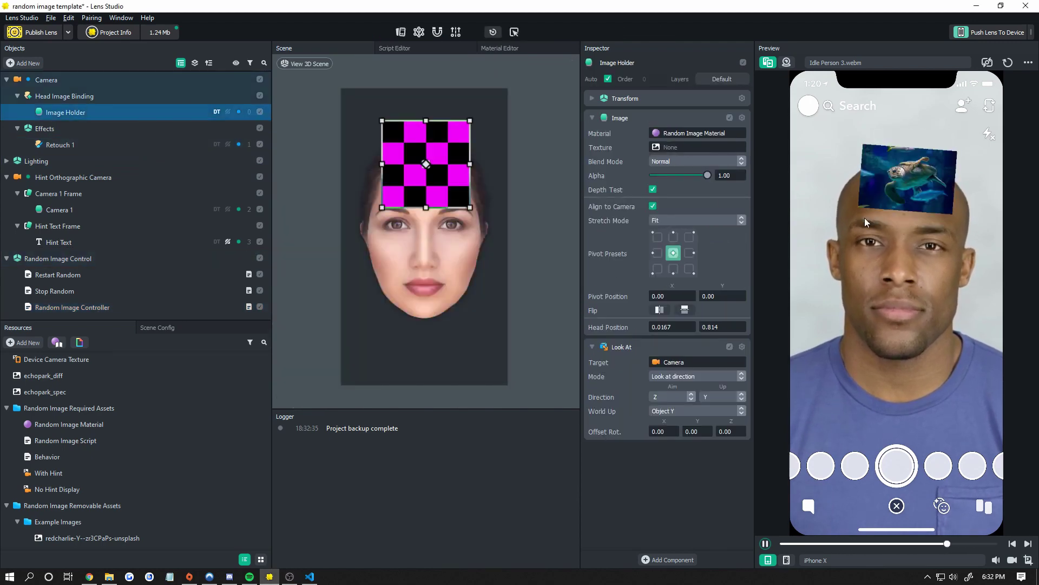
pyautogui.moveTo(456, 187); pyautogui.dragTo(401, 213)
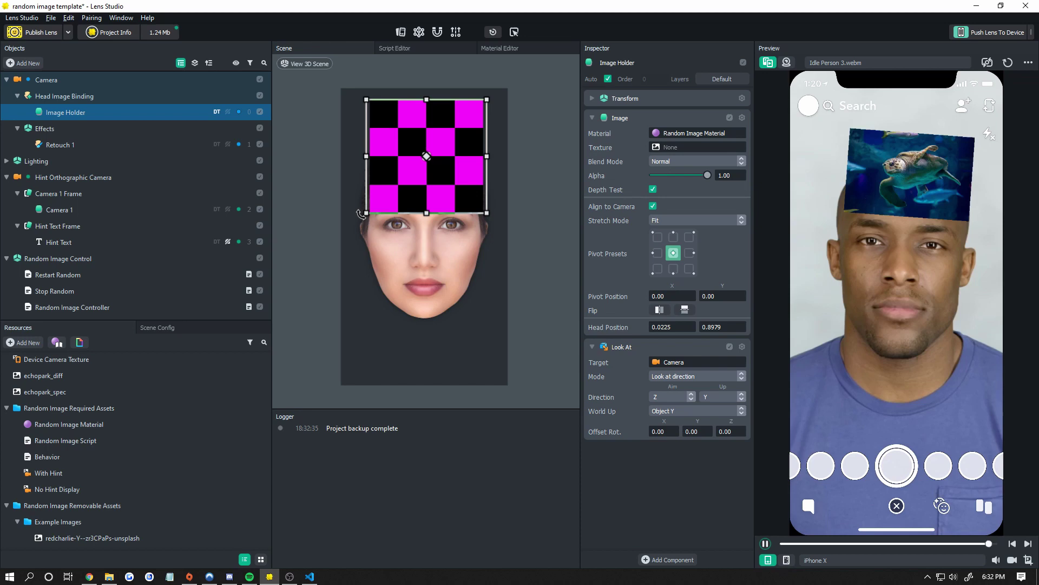
# Step: Examine the Face Retouch settings of Retouch 1 and the capture and live targets in the scene configuration
pyautogui.click(81, 146)
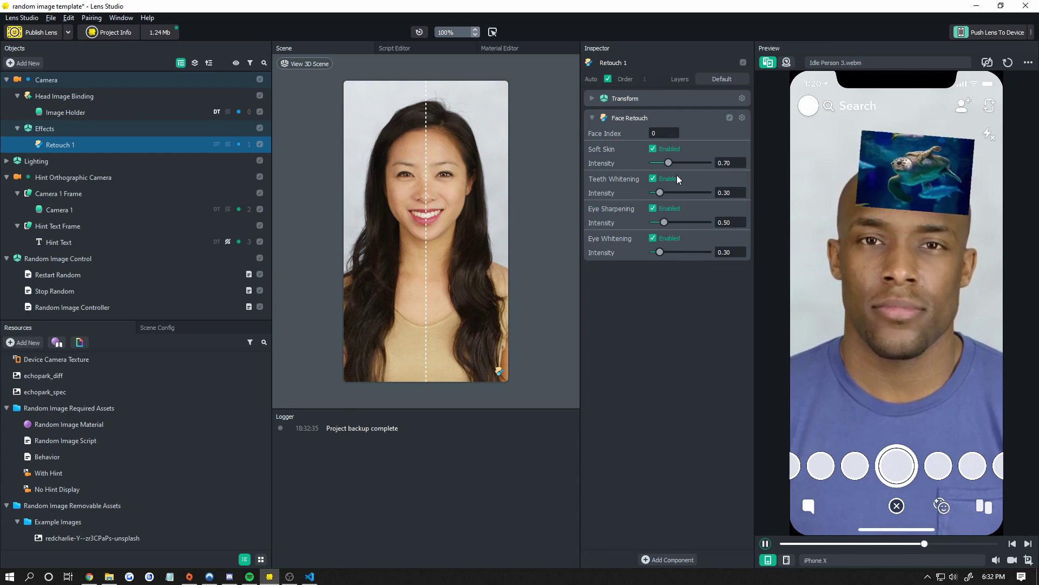
pyautogui.moveTo(670, 164)
pyautogui.mouseDown()
pyautogui.moveTo(709, 163)
pyautogui.moveTo(667, 165)
pyautogui.mouseUp()
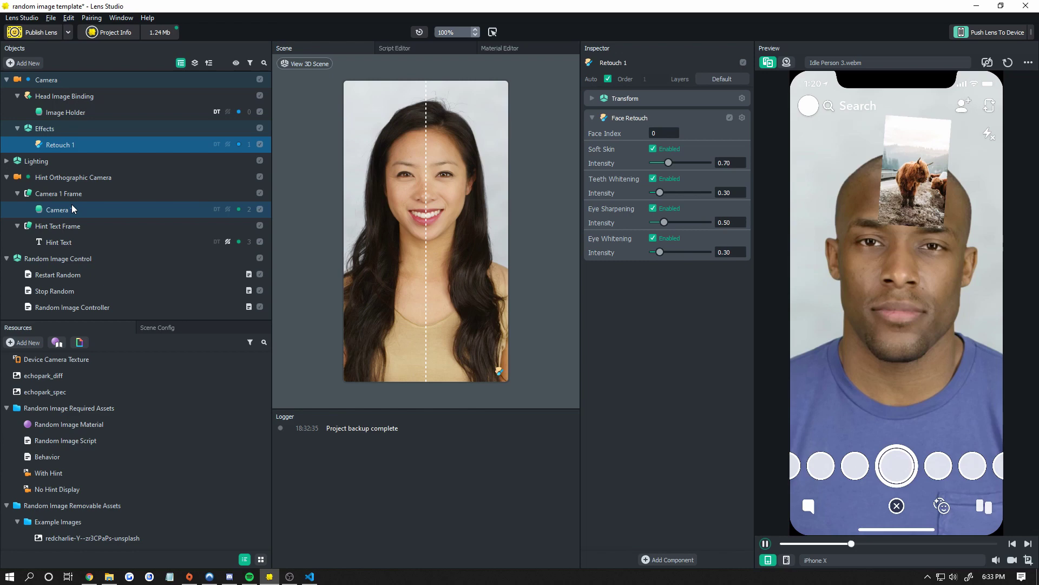
pyautogui.click(17, 193)
pyautogui.click(139, 327)
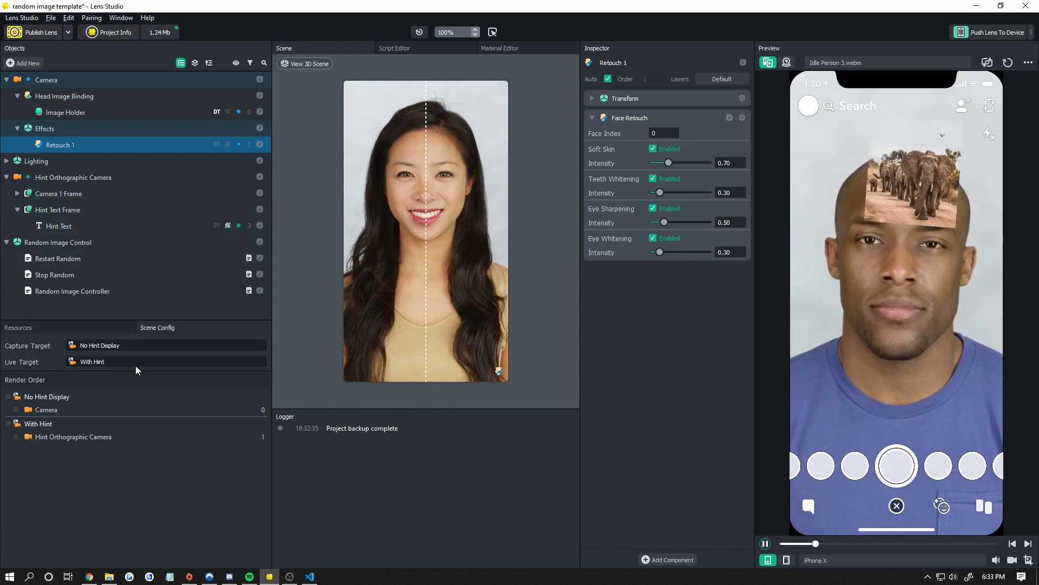
pyautogui.click(56, 326)
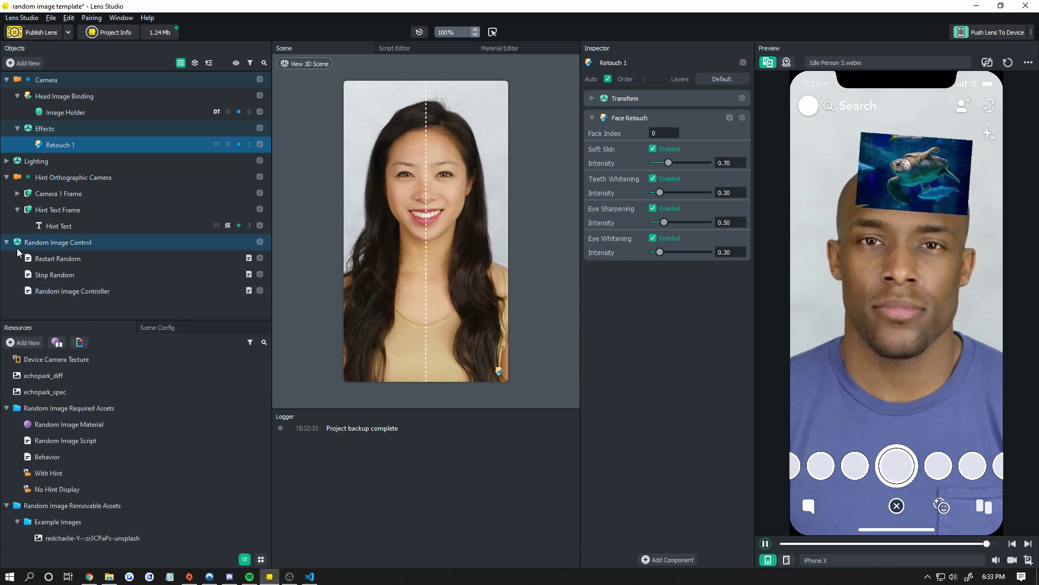
# Step: Inspect the Hint Text object's text settings, including its fill color
pyautogui.click(55, 226)
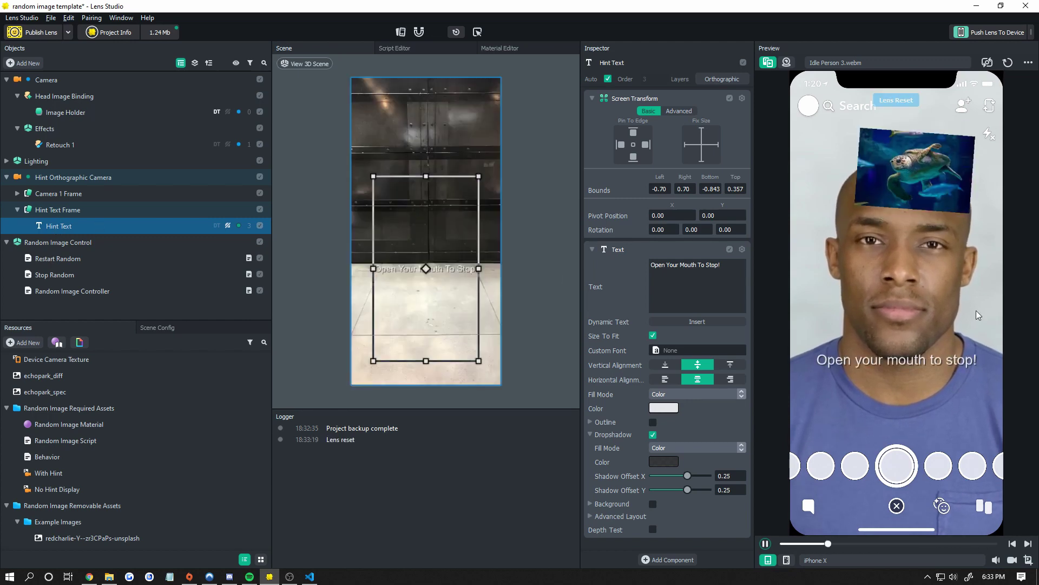
pyautogui.click(664, 407)
pyautogui.click(650, 386)
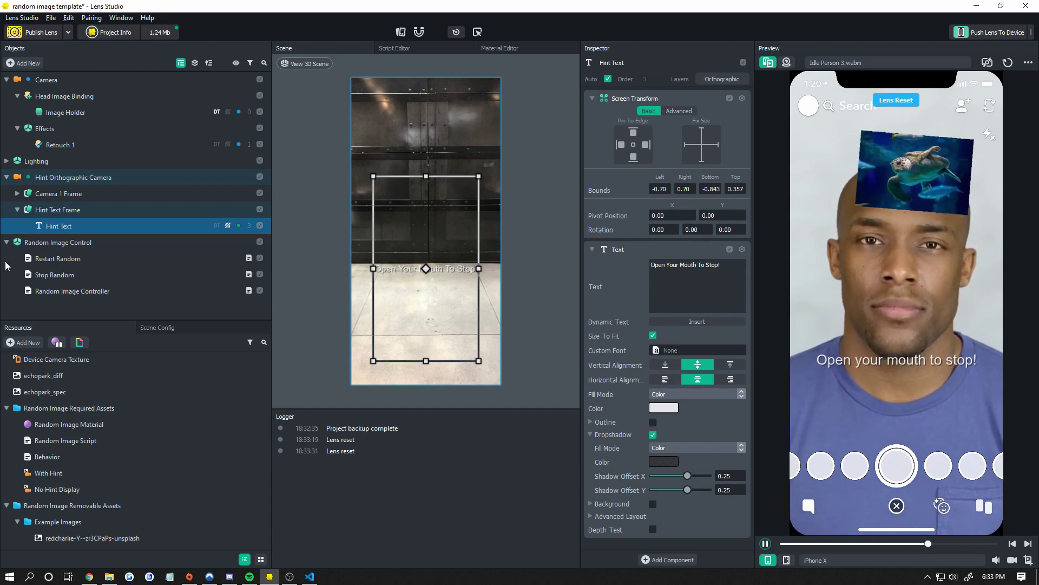
# Step: Review the trigger and response settings of Restart Random and Stop Random, and reset the lens preview
pyautogui.click(88, 260)
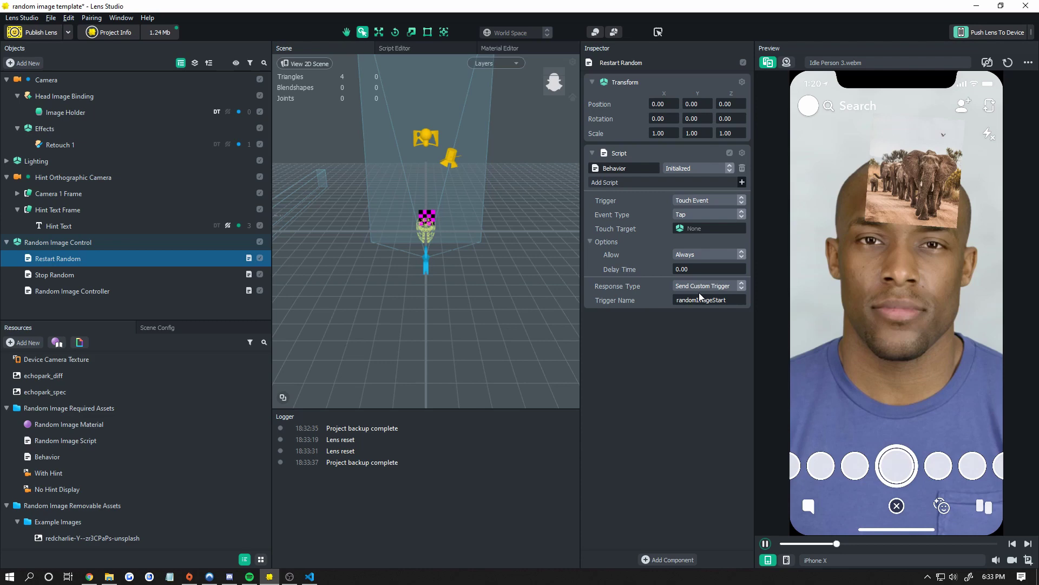
pyautogui.click(123, 290)
pyautogui.click(77, 263)
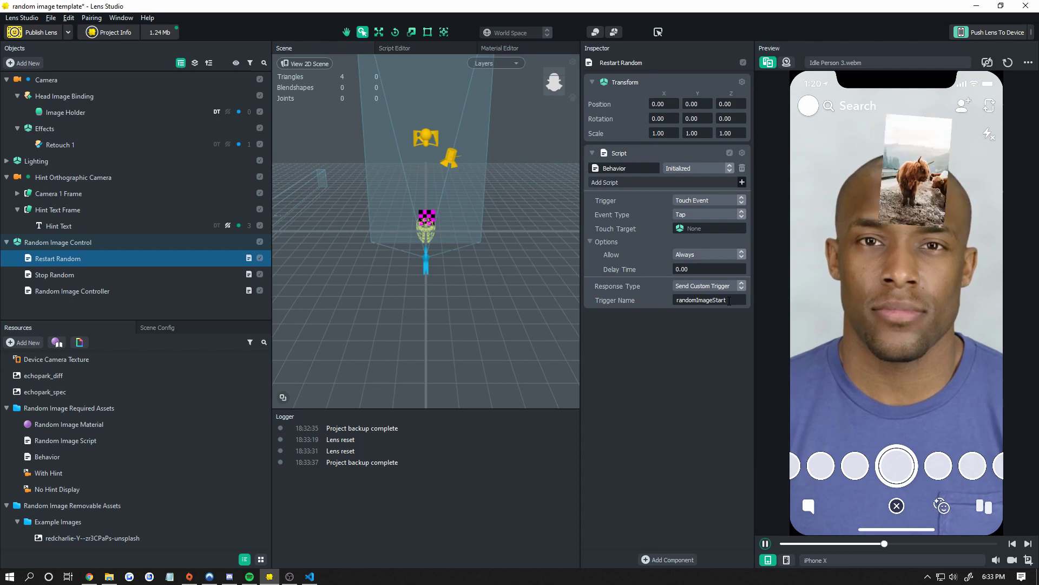
pyautogui.click(122, 273)
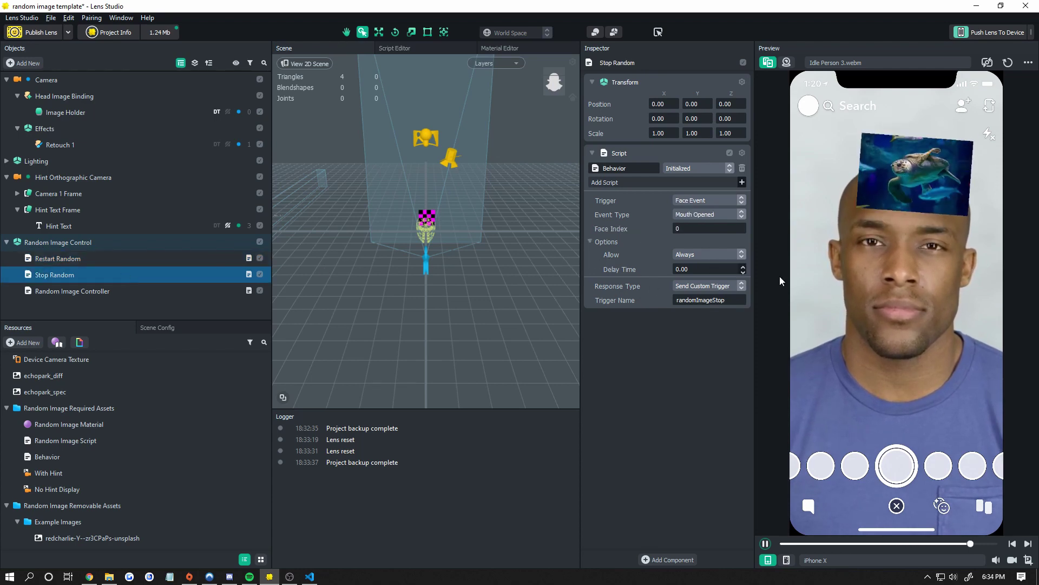
pyautogui.click(1008, 62)
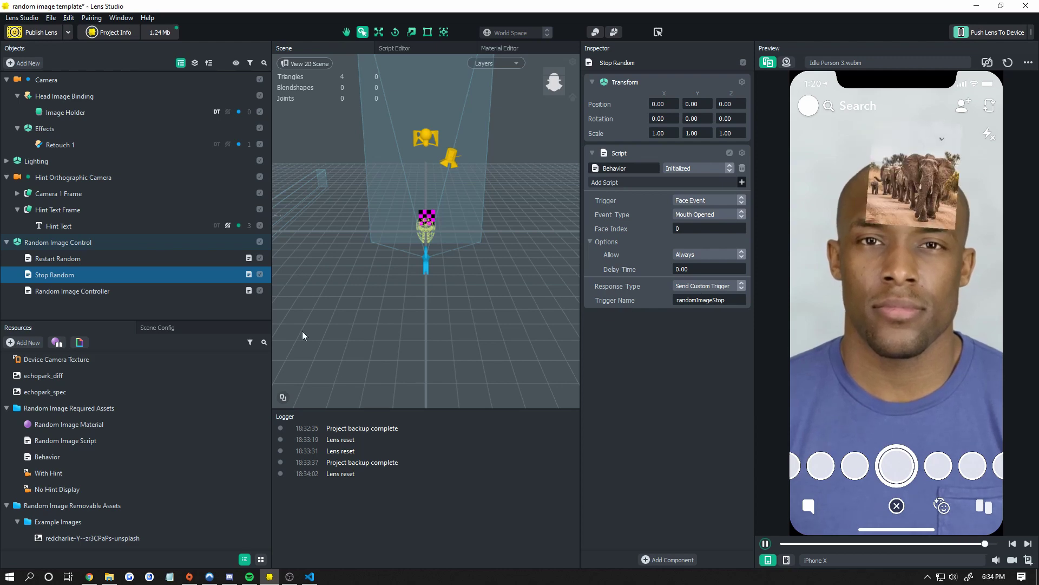
# Step: Remove the second and third images from the Random Image Controller's image list
pyautogui.click(145, 294)
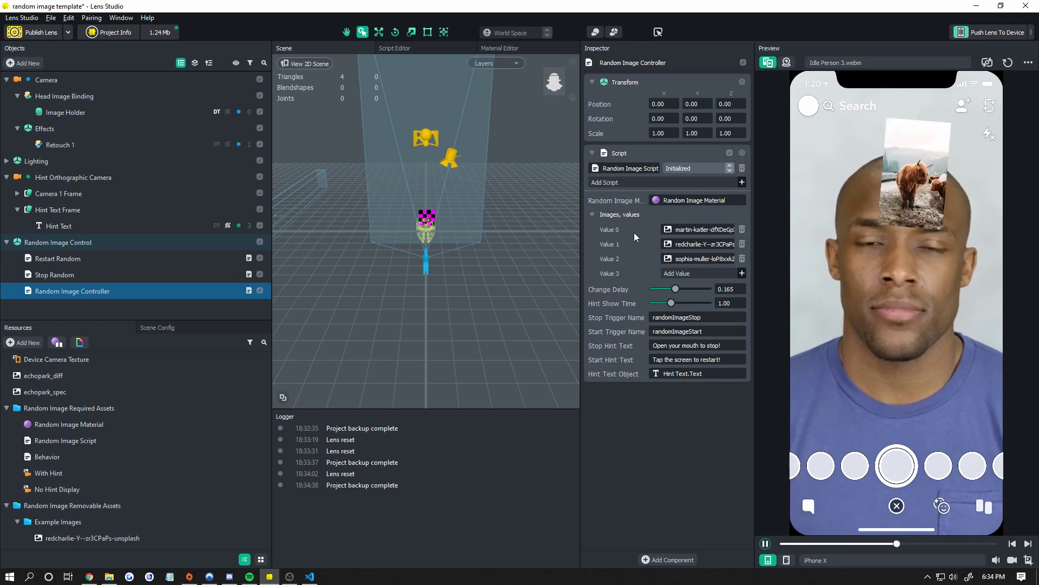
pyautogui.click(742, 259)
pyautogui.click(742, 244)
# Step: Add a second value to the image list and assign redcharlie-Y--zr3CPaPs-unsplash from Example Images to it
pyautogui.click(741, 244)
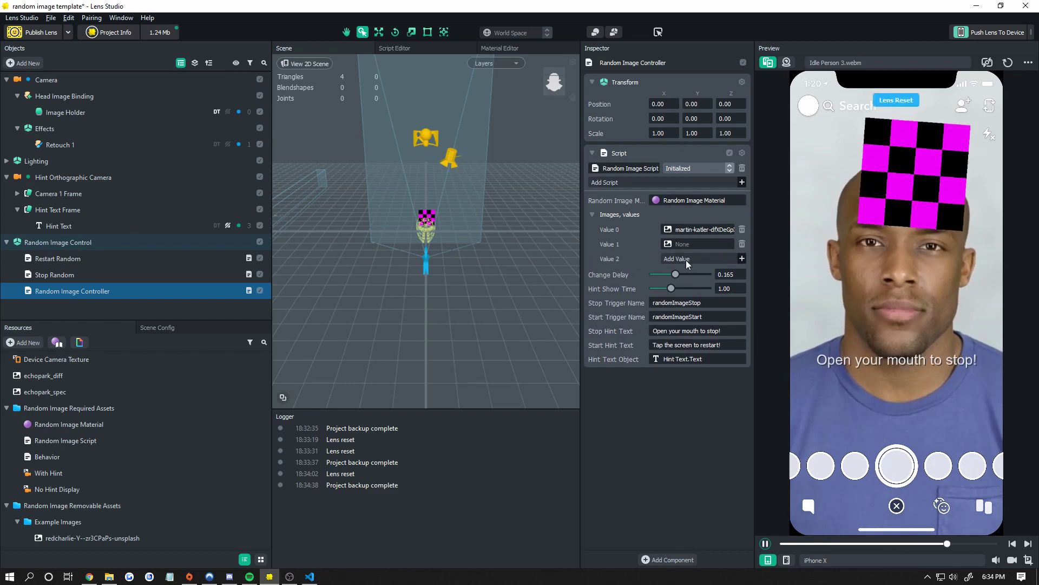
pyautogui.click(684, 244)
pyautogui.doubleClick(440, 184)
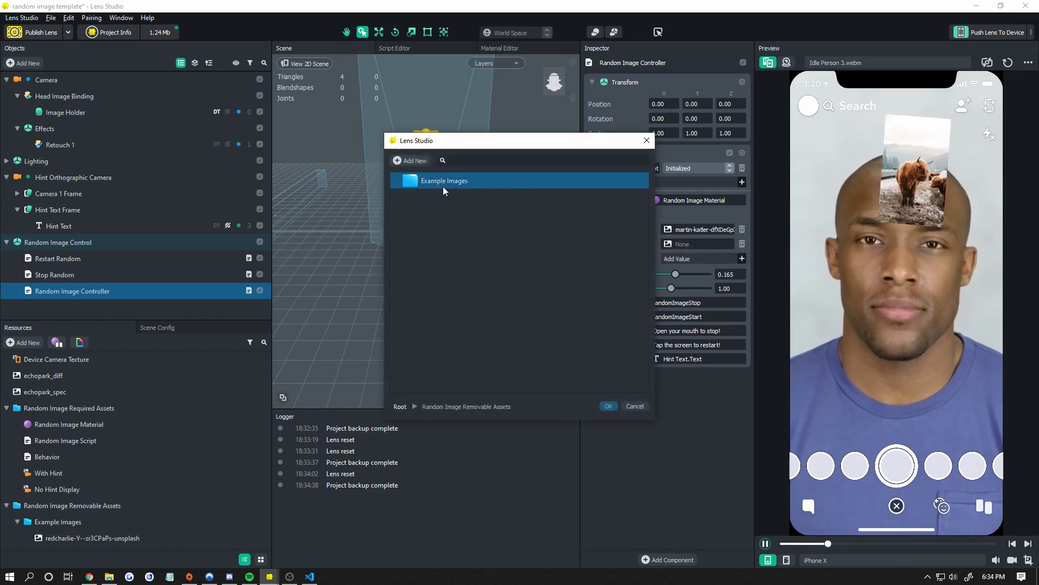
pyautogui.doubleClick(443, 185)
pyautogui.click(460, 197)
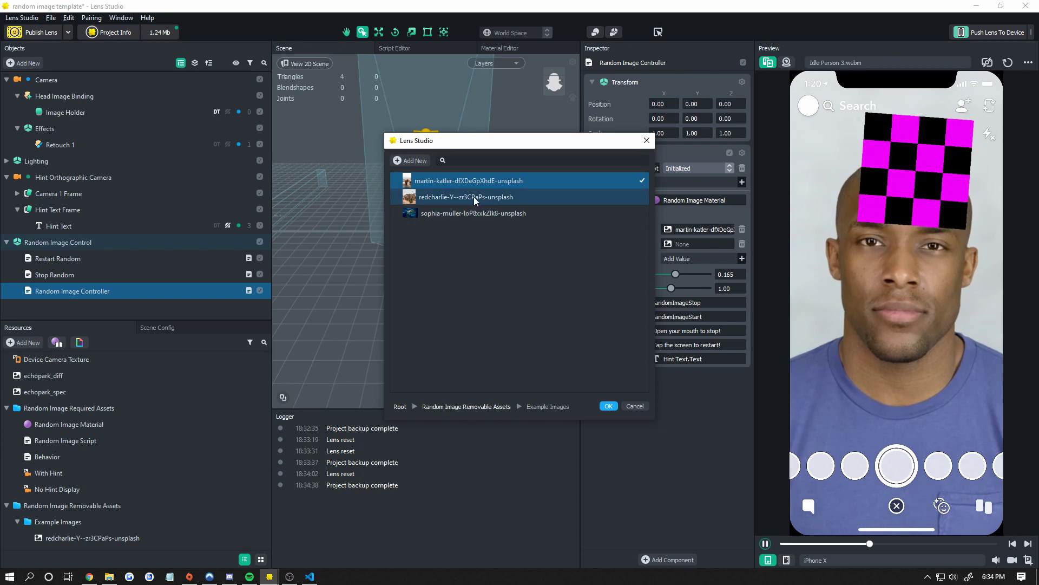
pyautogui.click(609, 406)
# Step: Fill a new third image value with redcharlie-Y--zr3CPaPs-unsplash from the resources, and remove that value again
pyautogui.click(741, 259)
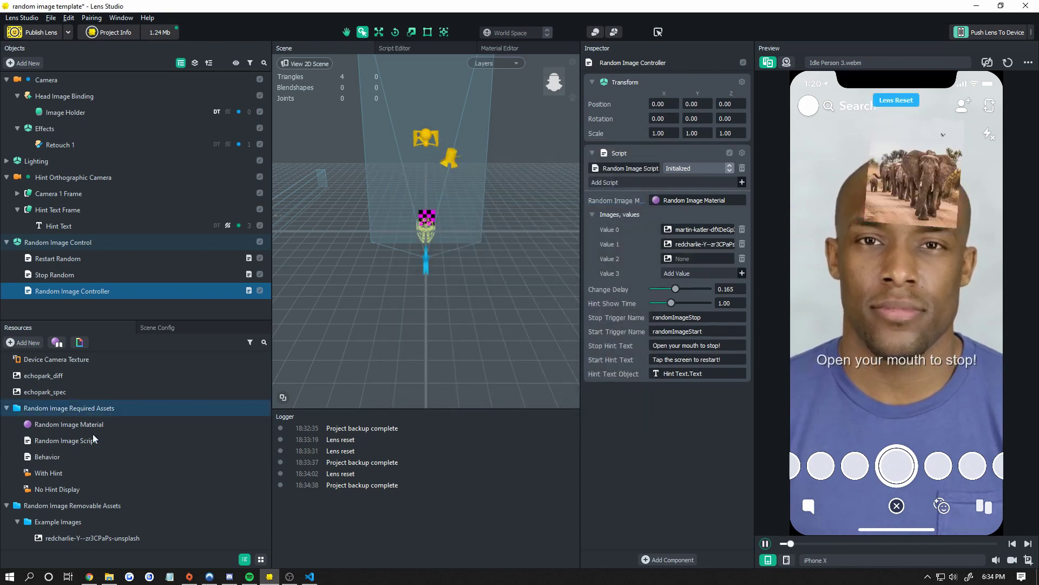
pyautogui.moveTo(691, 262); pyautogui.dragTo(691, 261)
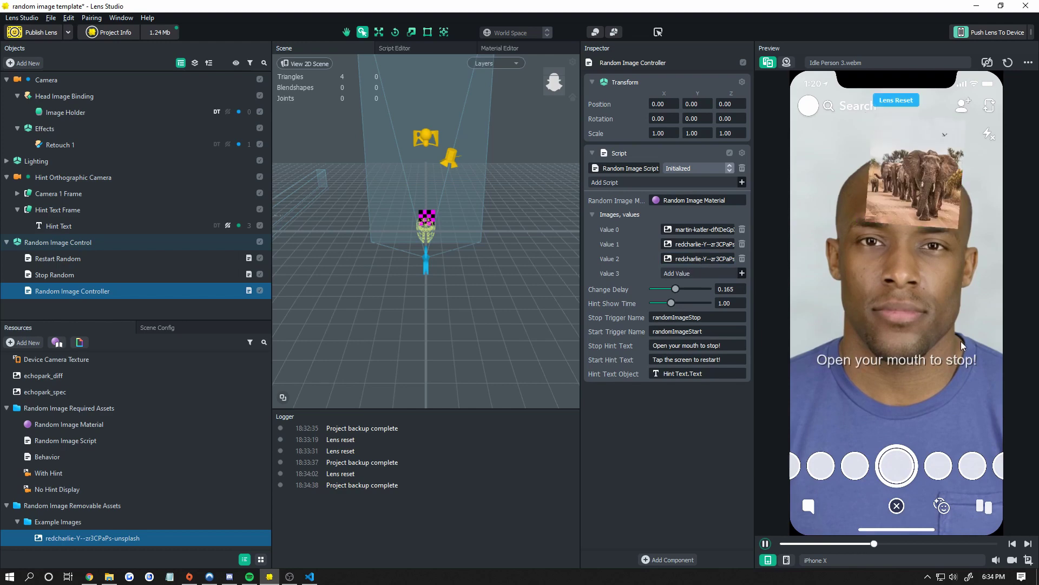
pyautogui.click(741, 259)
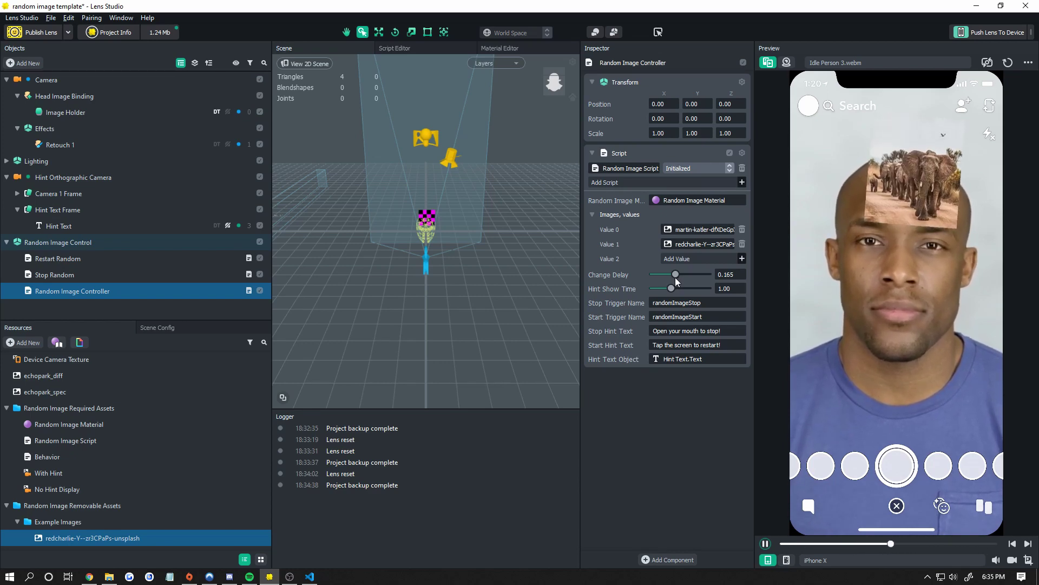
# Step: Try a Change Delay of 0.00 on the Random Image Controller, and settle on 0.10
pyautogui.moveTo(674, 275); pyautogui.dragTo(612, 277)
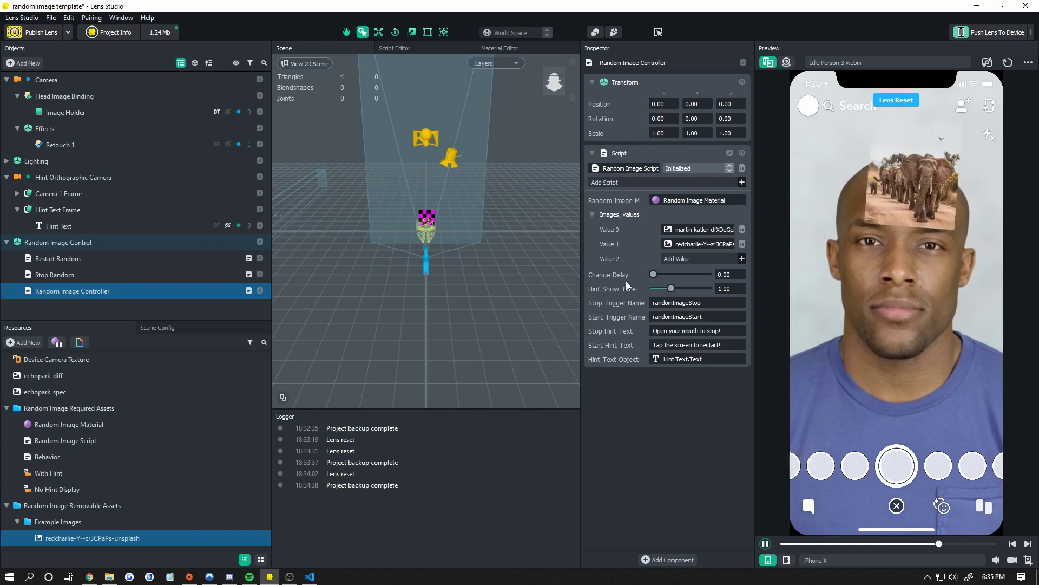
pyautogui.moveTo(663, 275); pyautogui.dragTo(665, 274)
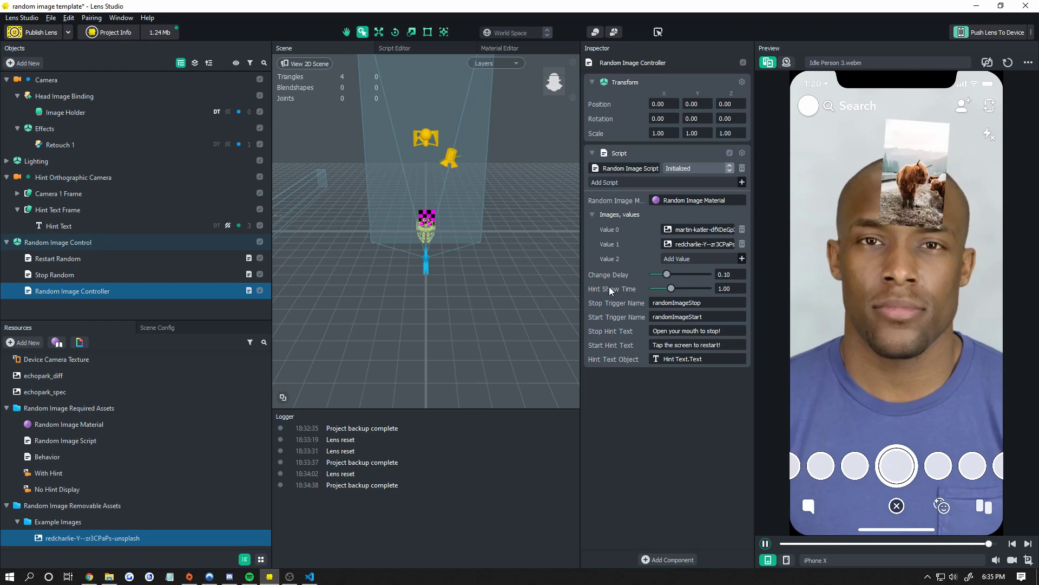
# Step: Try Hint Show Time values of 3.00 and 0.00, and set it back to 1.00
pyautogui.moveTo(671, 288); pyautogui.dragTo(712, 289)
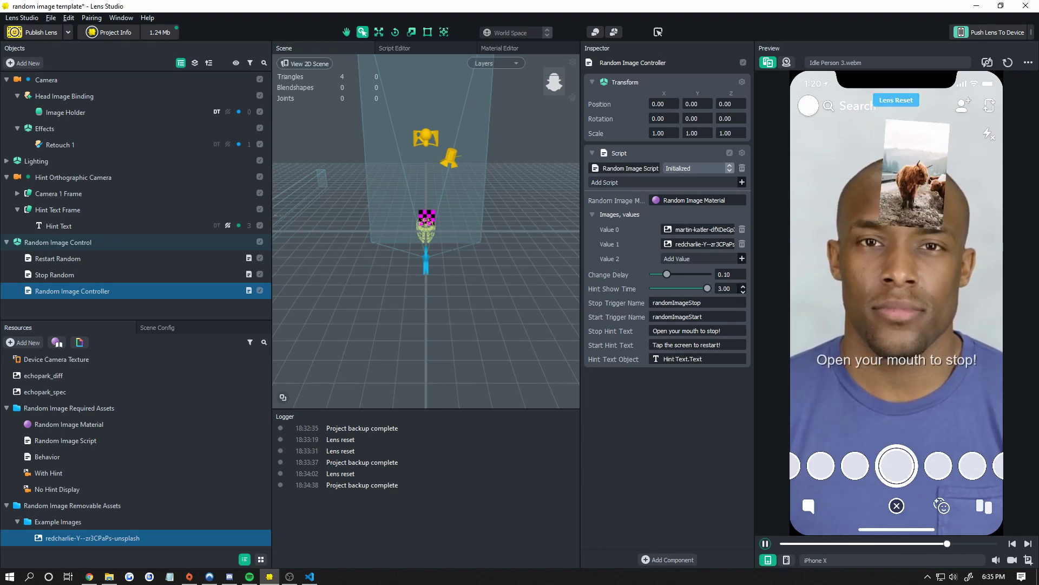
pyautogui.moveTo(708, 289); pyautogui.dragTo(671, 290)
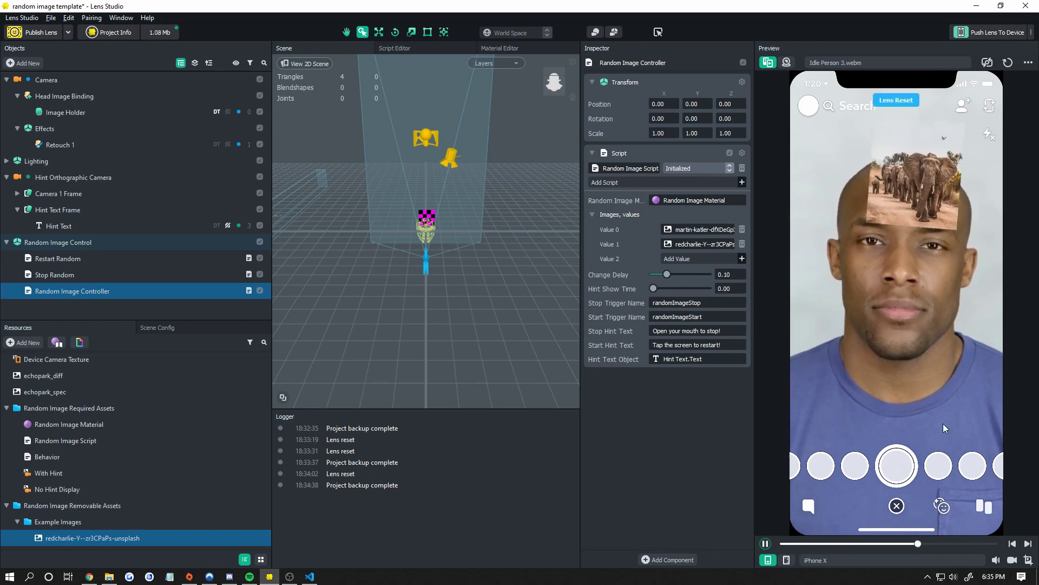
pyautogui.moveTo(659, 291); pyautogui.dragTo(672, 288)
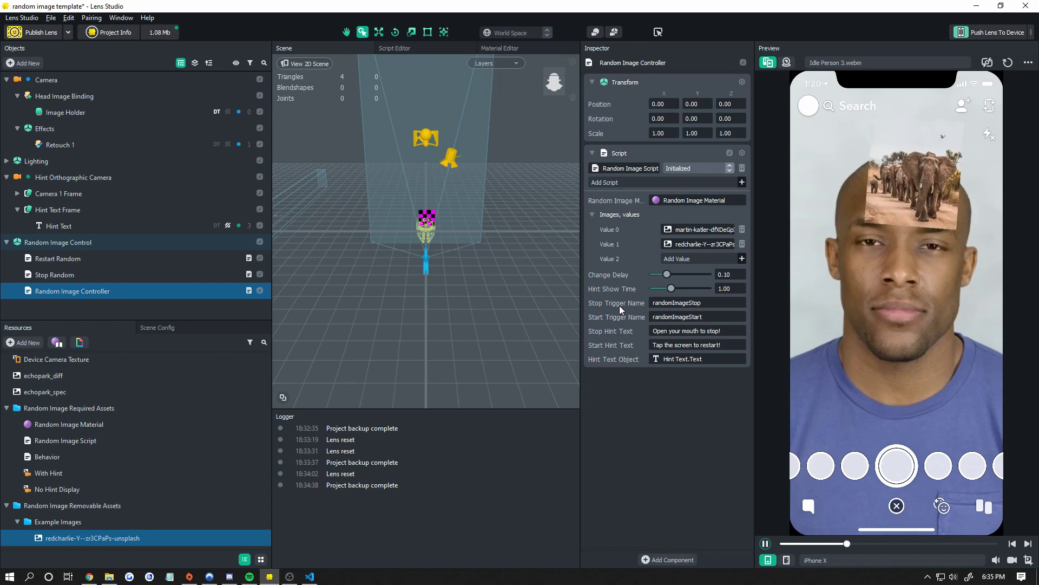
# Step: Compare the custom trigger names in Restart Random and Stop Random with those in the Random Image Controller
pyautogui.click(87, 260)
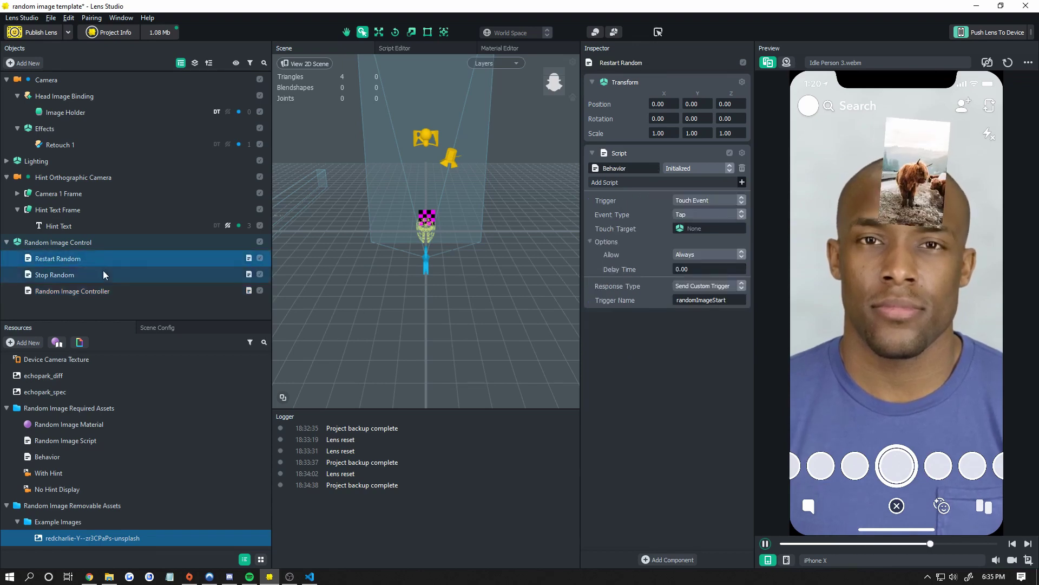
pyautogui.click(103, 272)
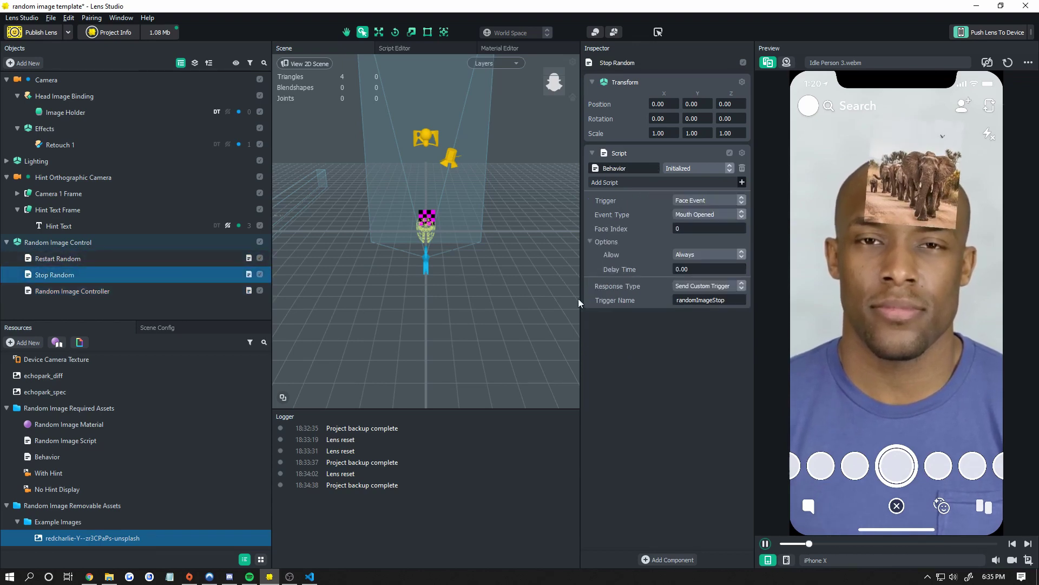
pyautogui.click(201, 292)
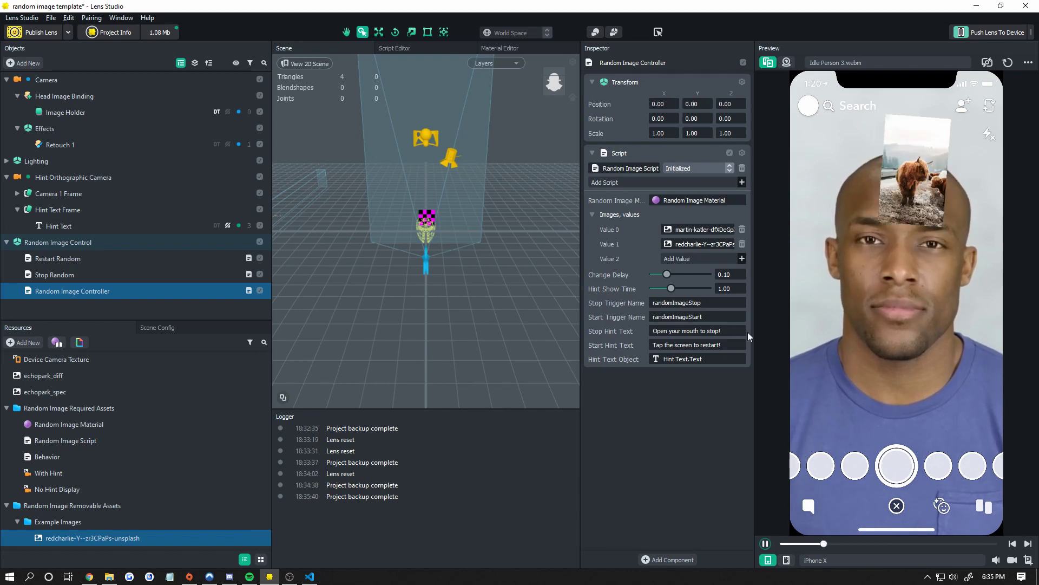
# Step: Append "fwefewfw" to the Stop Hint Text to test the hint in the preview
pyautogui.click(868, 351)
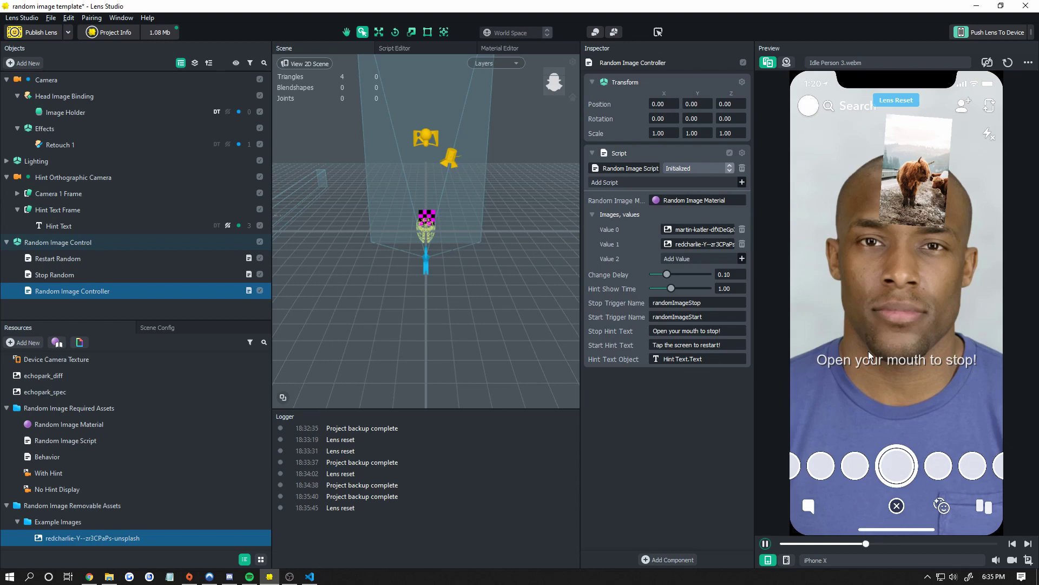
pyautogui.click(730, 335)
pyautogui.write('fwefewfw')
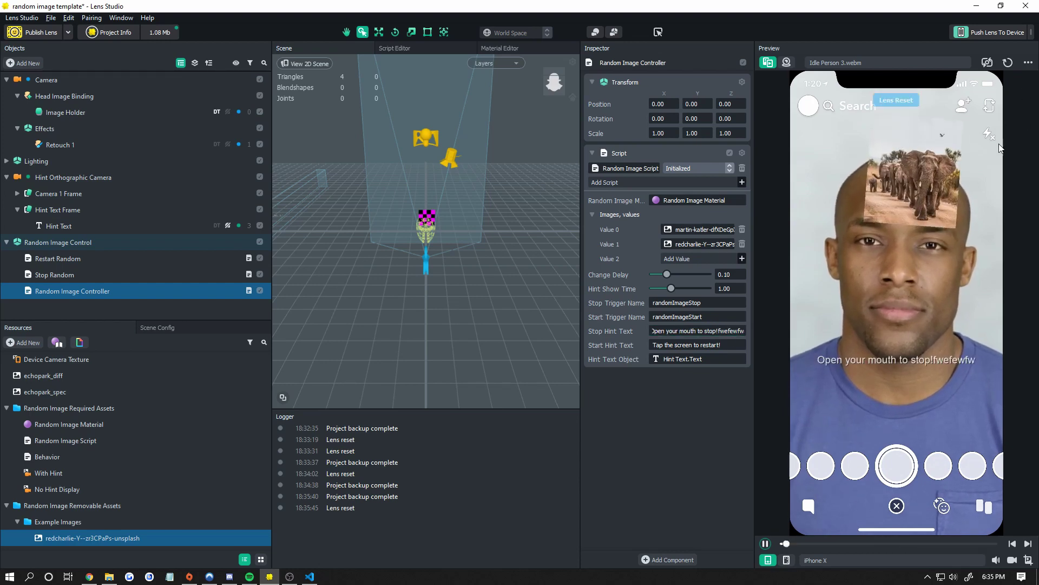
# Step: Restore the Stop Hint Text to "Open your mouth to stop!"
pyautogui.click(720, 331)
pyautogui.press('BackSpace')
pyautogui.press('BackSpace')
pyautogui.press('BackSpace')
pyautogui.press('BackSpace')
pyautogui.press('BackSpace')
pyautogui.press('BackSpace')
pyautogui.press('BackSpace')
pyautogui.press('BackSpace')
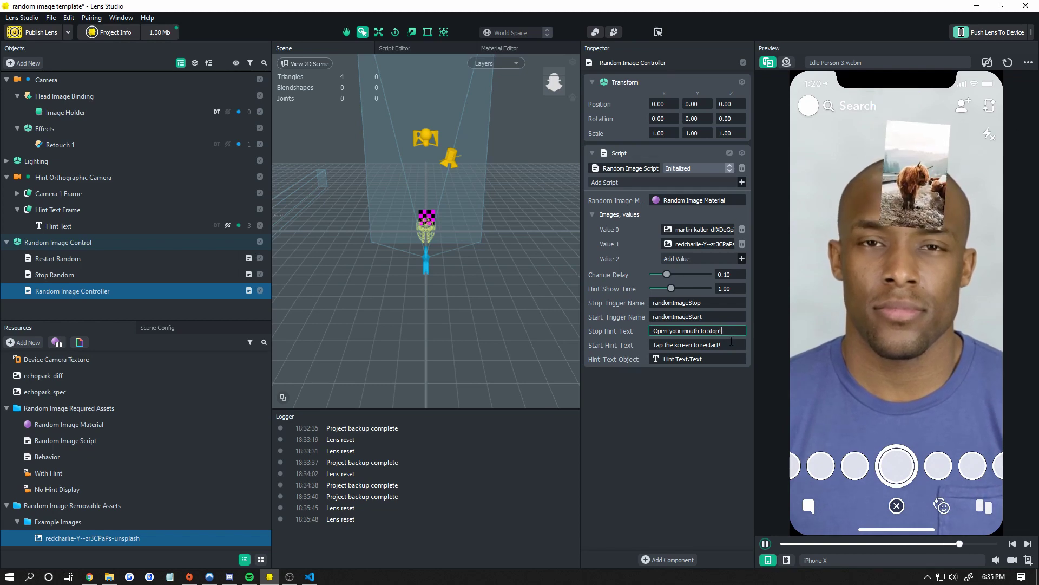
# Step: Switch the preview video to Open Mouth Person 5.webm to test the Start Hint Text
pyautogui.moveTo(731, 342); pyautogui.dragTo(695, 345)
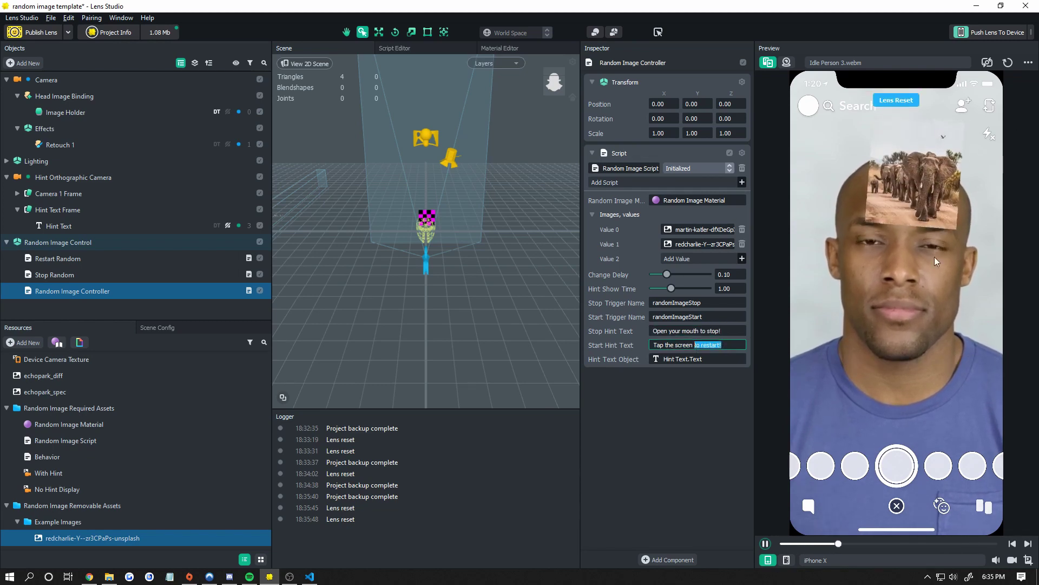
pyautogui.click(861, 63)
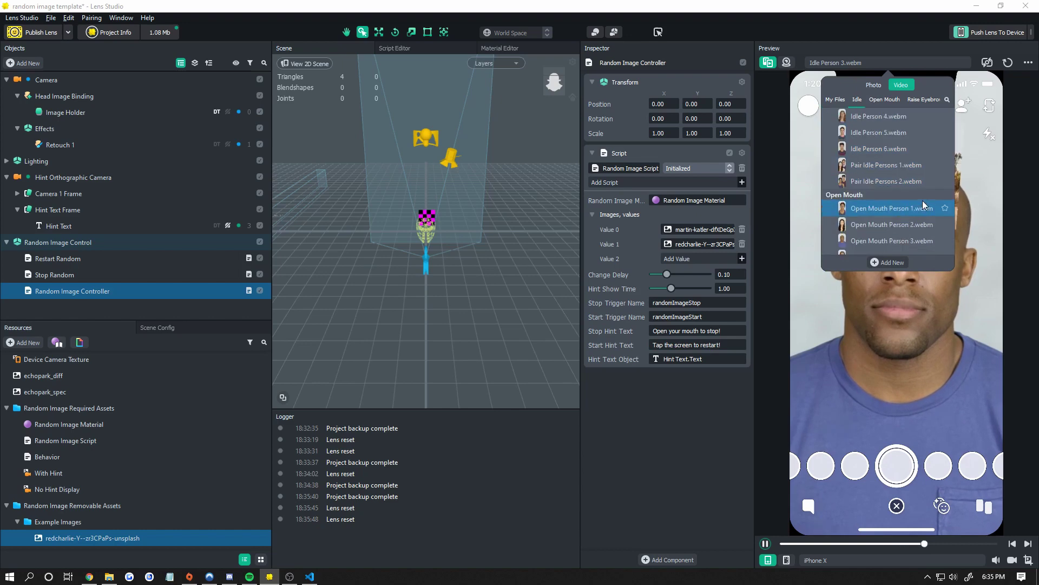
pyautogui.scroll(-3, 923, 203)
pyautogui.click(905, 184)
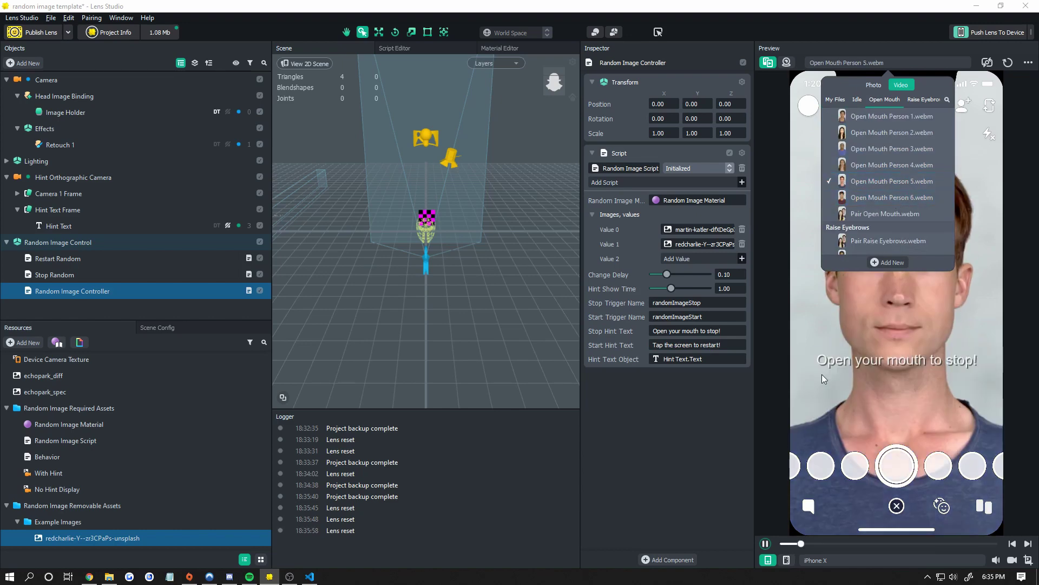
pyautogui.click(822, 375)
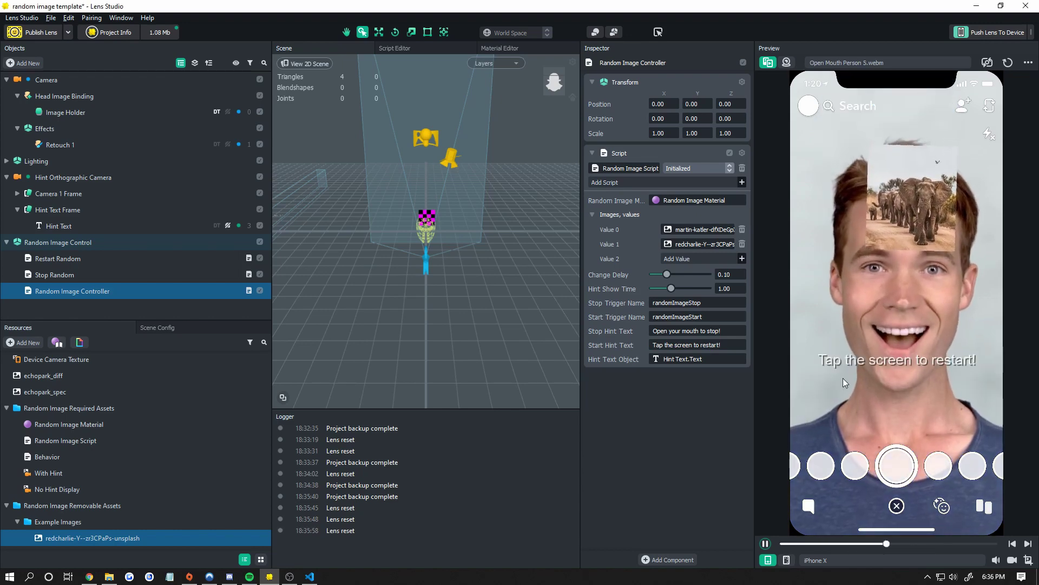
# Step: Check the Start Hint Text and the Hint Text object that the Random Image Controller references
pyautogui.click(734, 344)
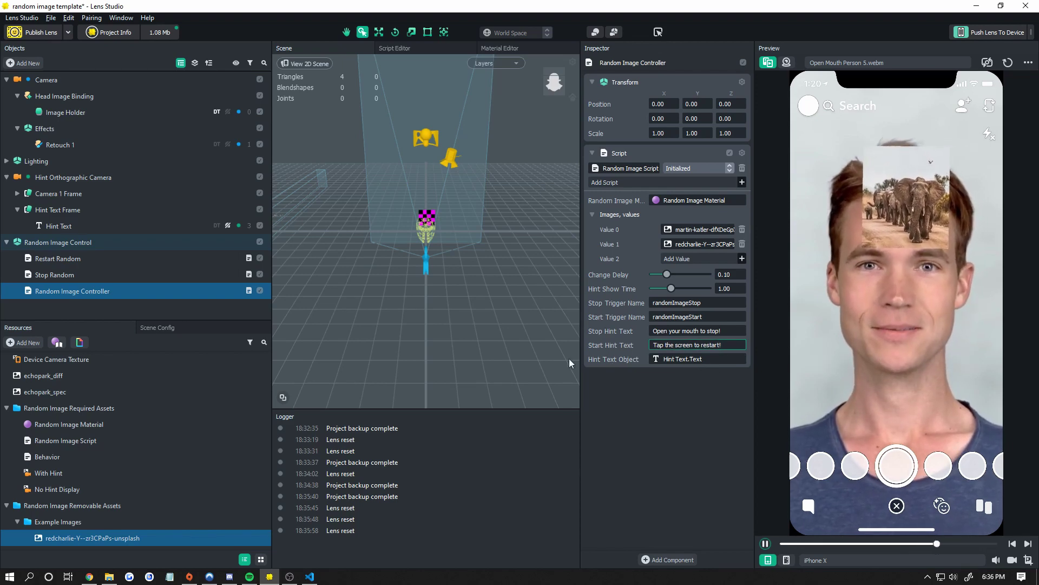
pyautogui.click(151, 225)
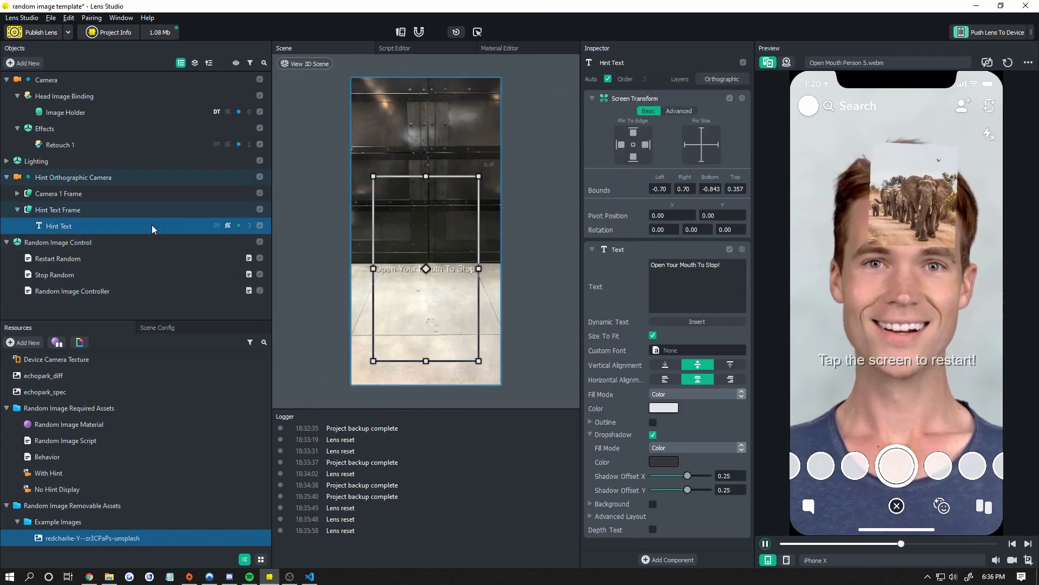
pyautogui.click(108, 291)
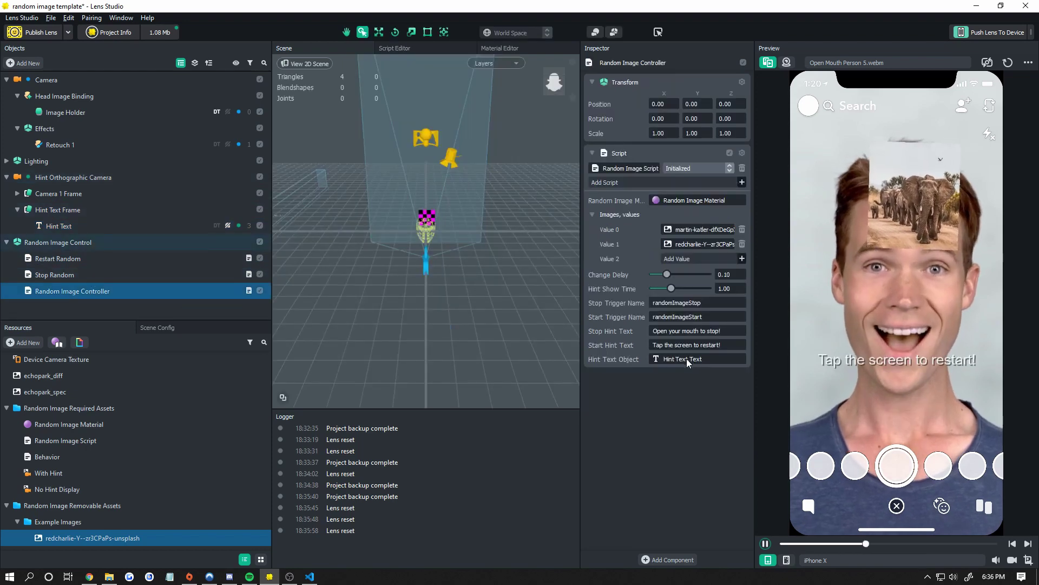
pyautogui.click(100, 226)
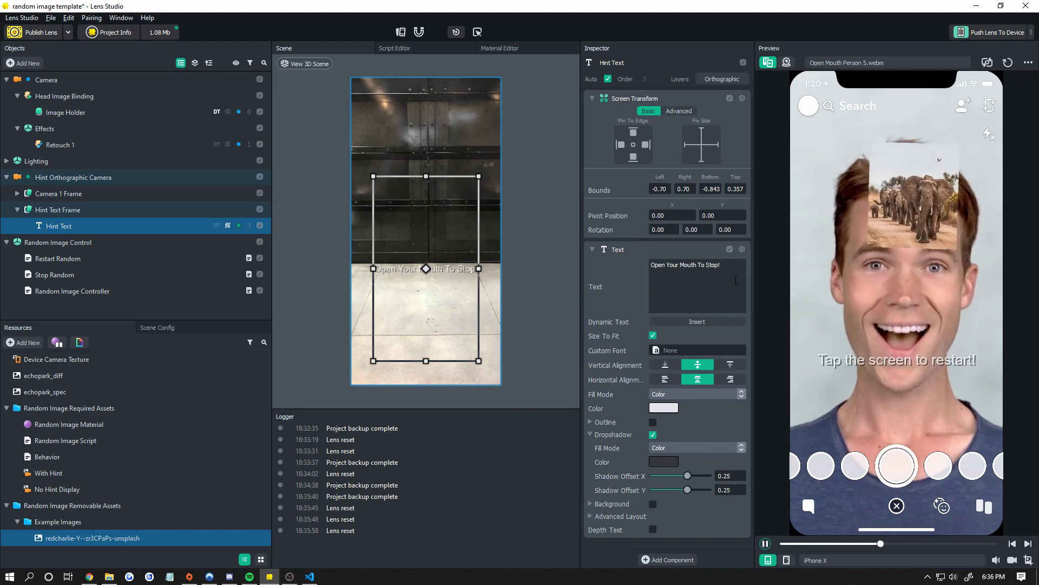
pyautogui.click(73, 291)
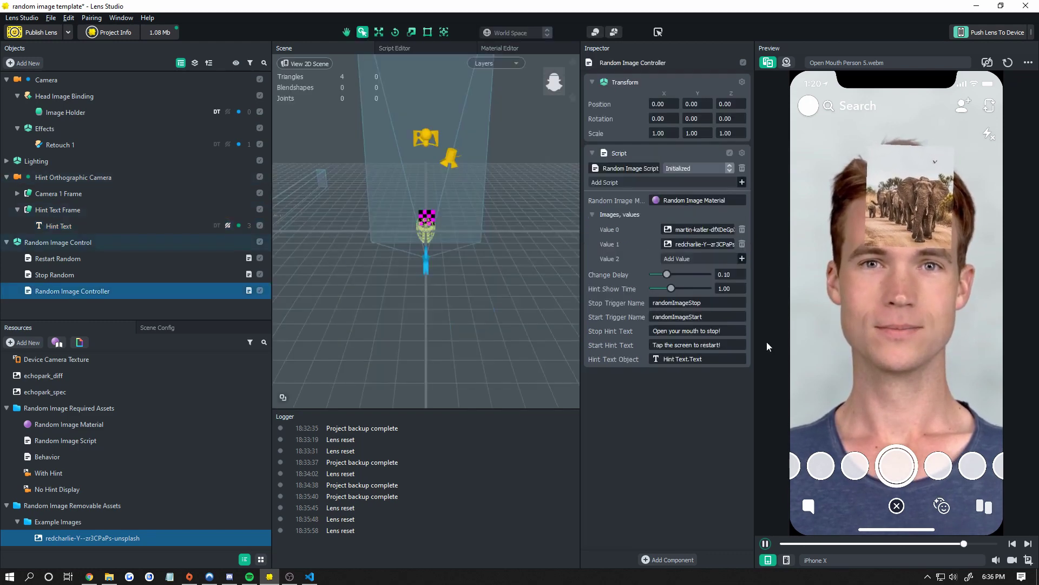